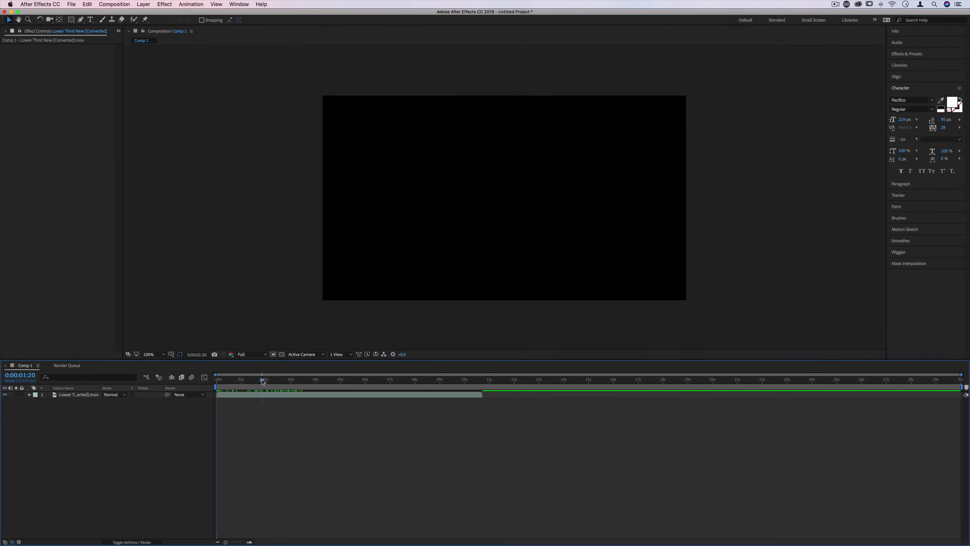
pyautogui.moveTo(263, 380)
pyautogui.mouseDown()
pyautogui.moveTo(281, 381)
pyautogui.moveTo(223, 386)
pyautogui.moveTo(240, 389)
pyautogui.mouseUp()
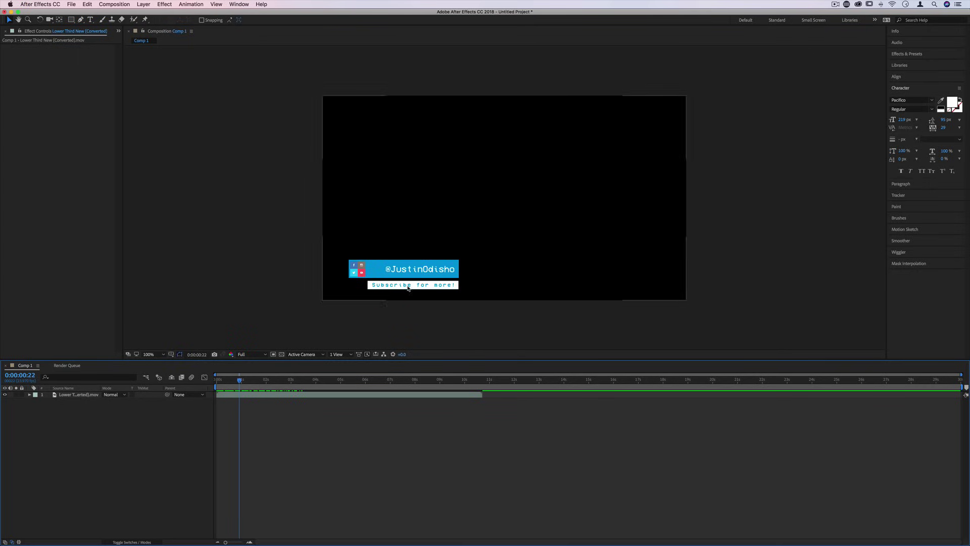
pyautogui.click(354, 294)
pyautogui.moveTo(235, 378)
pyautogui.mouseDown()
pyautogui.moveTo(220, 387)
pyautogui.moveTo(241, 387)
pyautogui.mouseUp()
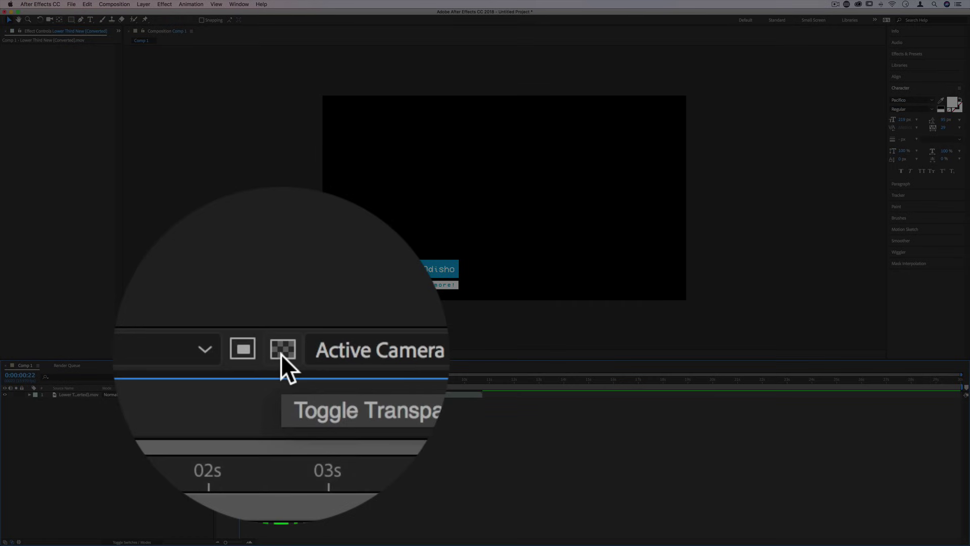
# Step: Toggle the transparency grid several times, leave the checkerboard on, and select the lower-third layer
pyautogui.click(280, 352)
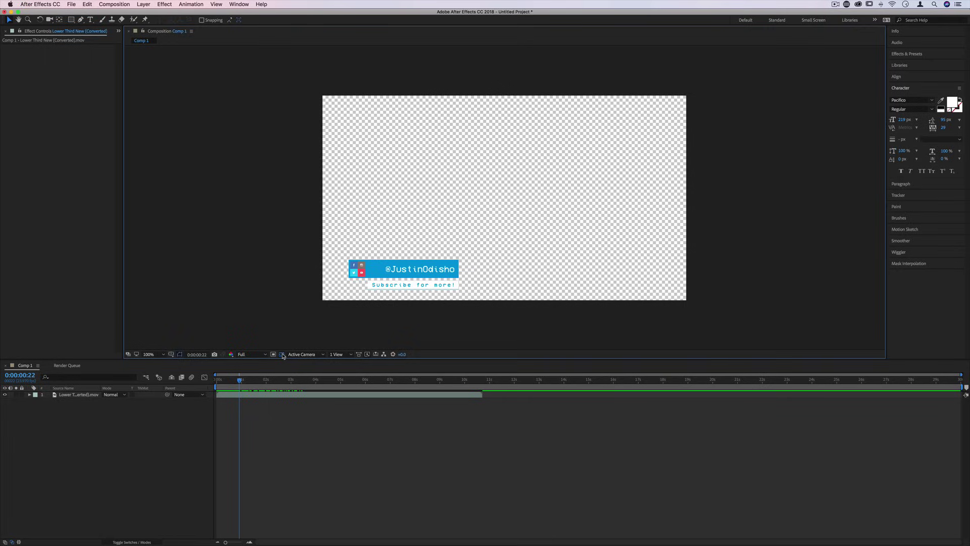
pyautogui.click(281, 354)
pyautogui.click(281, 354)
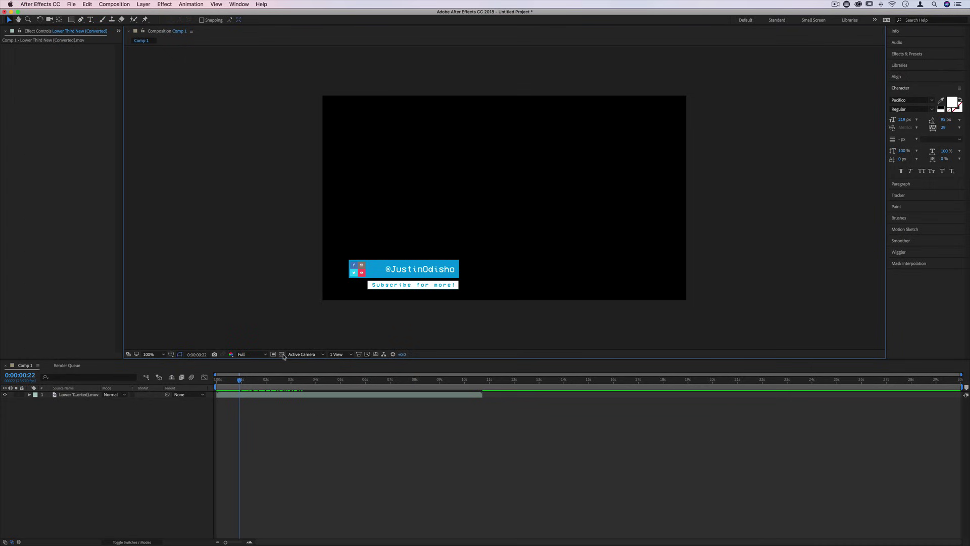
pyautogui.click(281, 354)
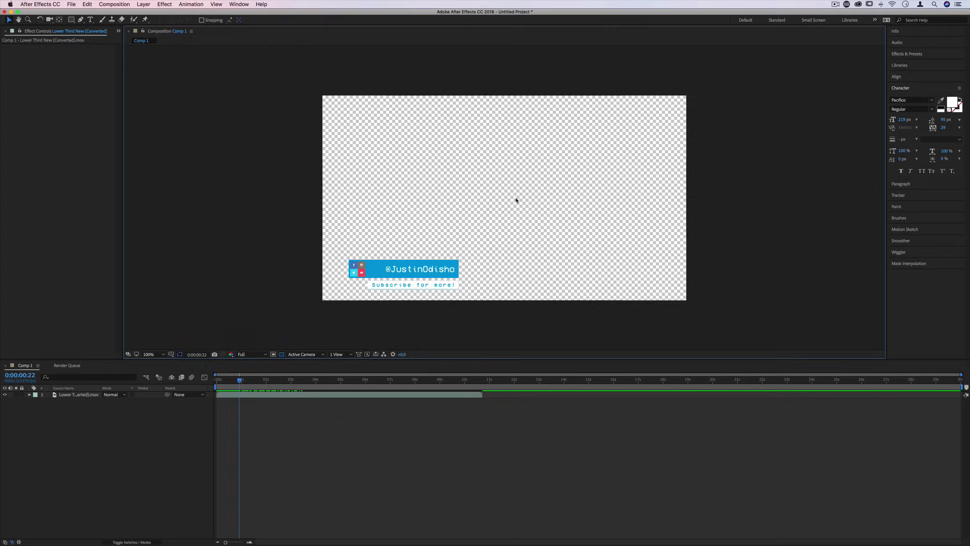
pyautogui.click(78, 395)
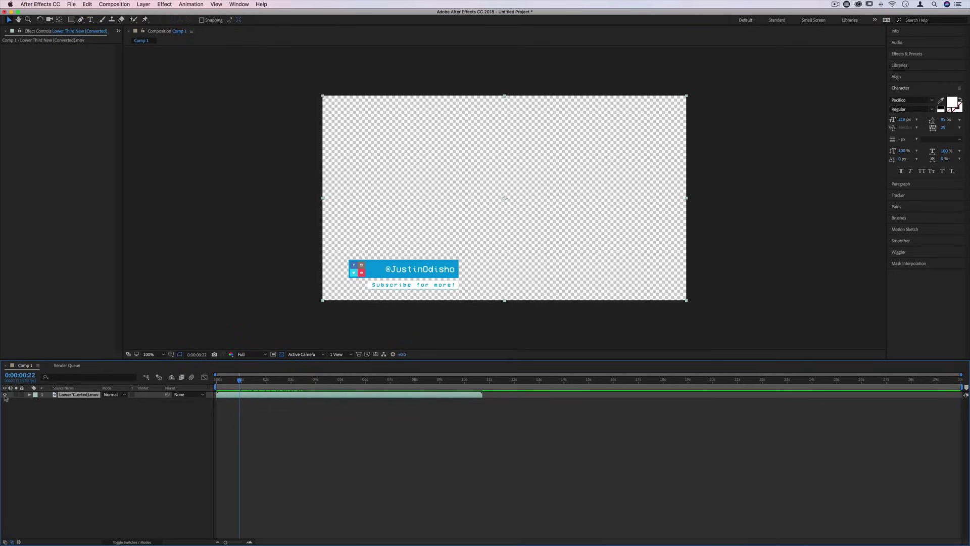
pyautogui.click(144, 4)
pyautogui.moveTo(182, 13)
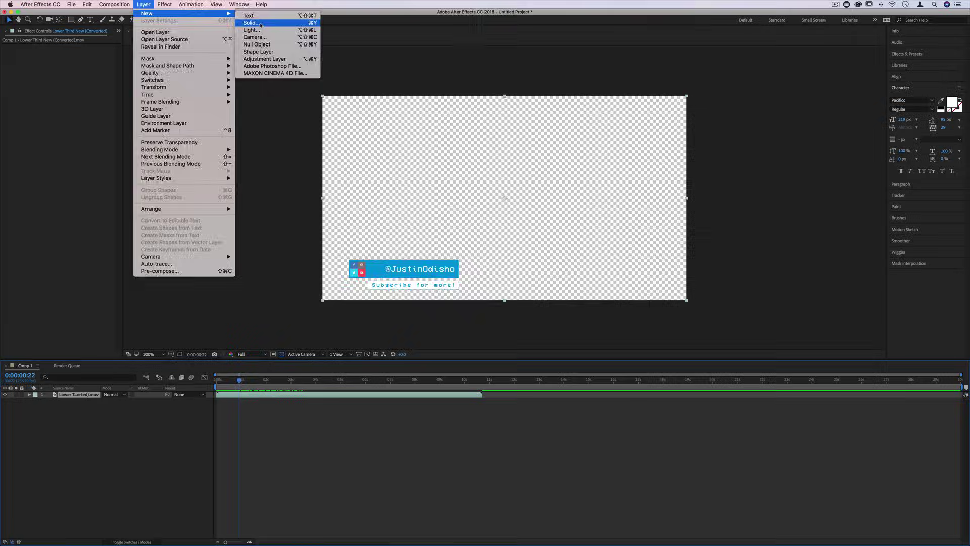
pyautogui.click(258, 23)
pyautogui.click(468, 316)
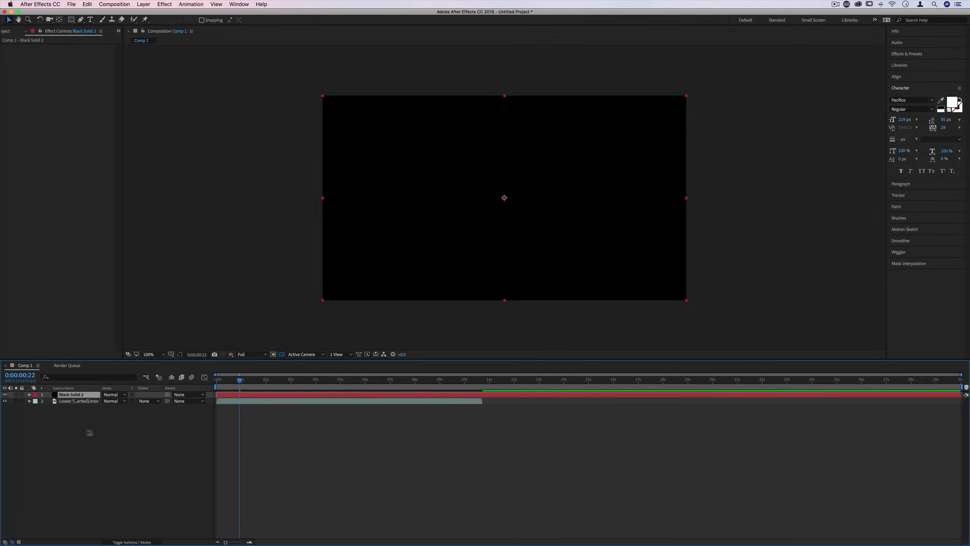
pyautogui.moveTo(74, 394); pyautogui.dragTo(76, 405)
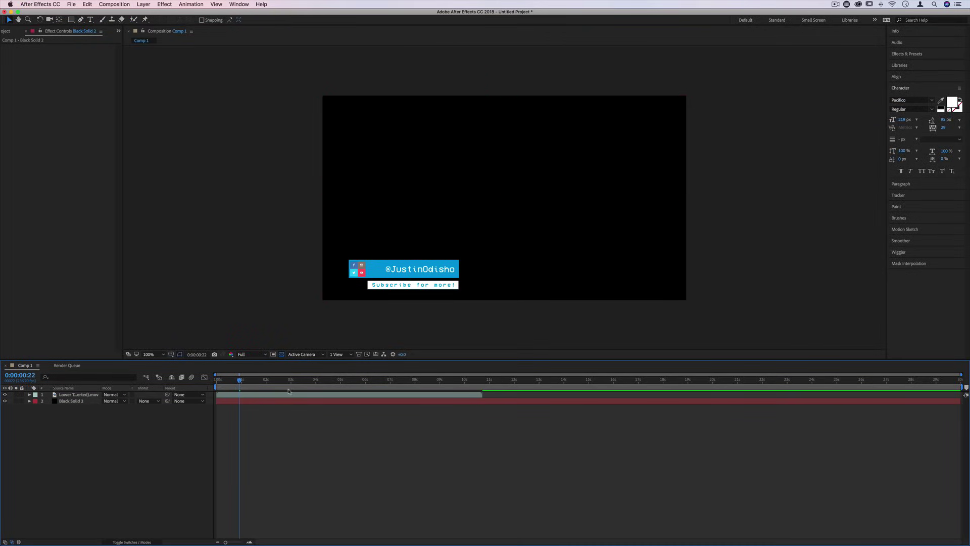
pyautogui.click(281, 355)
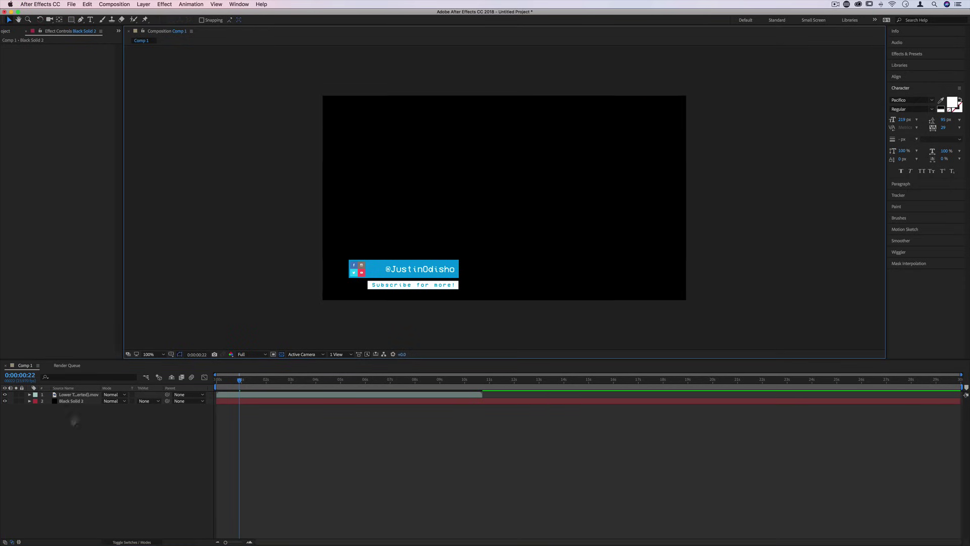
pyautogui.click(80, 401)
pyautogui.press('Delete')
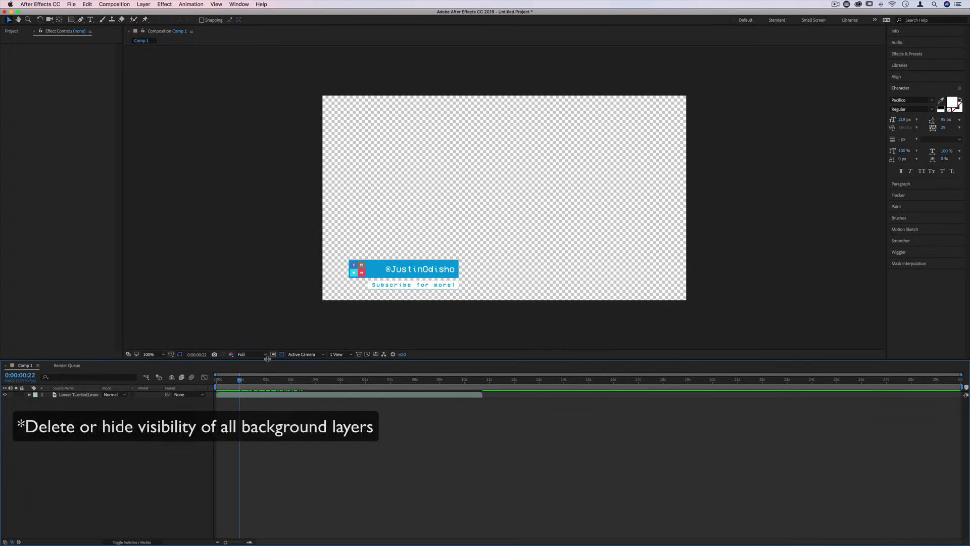
# Step: Queue Comp 1 for rendering and inspect its Best Settings render settings at Full resolution
pyautogui.click(84, 396)
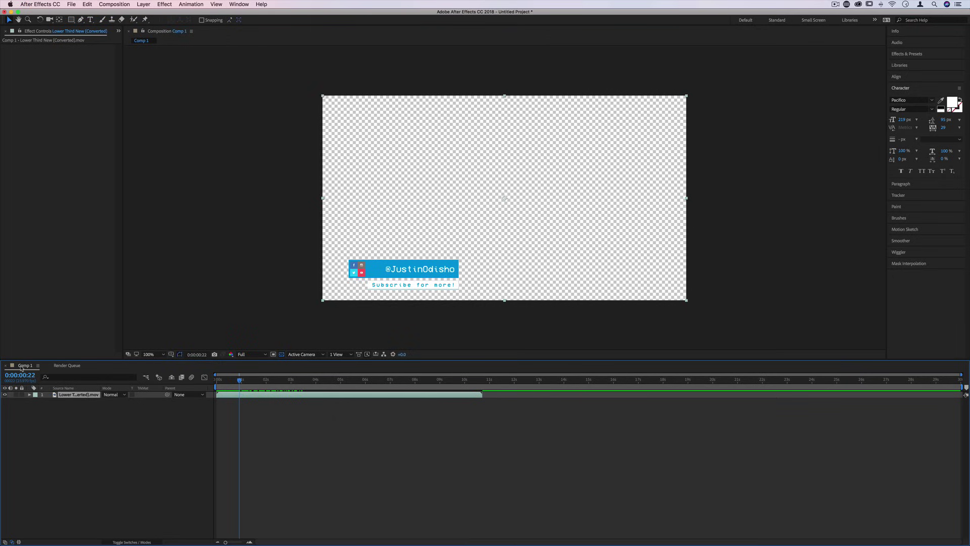
pyautogui.click(71, 4)
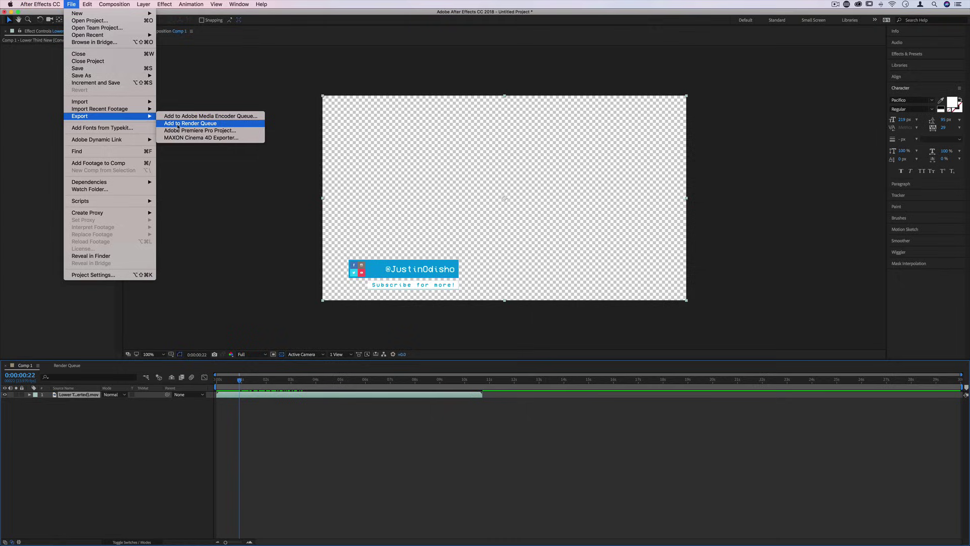
pyautogui.click(206, 123)
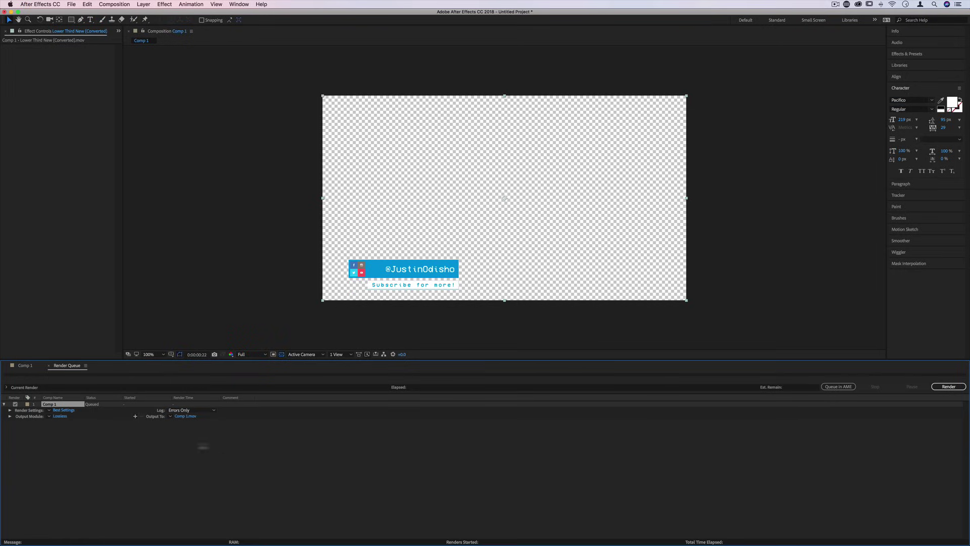
pyautogui.click(63, 409)
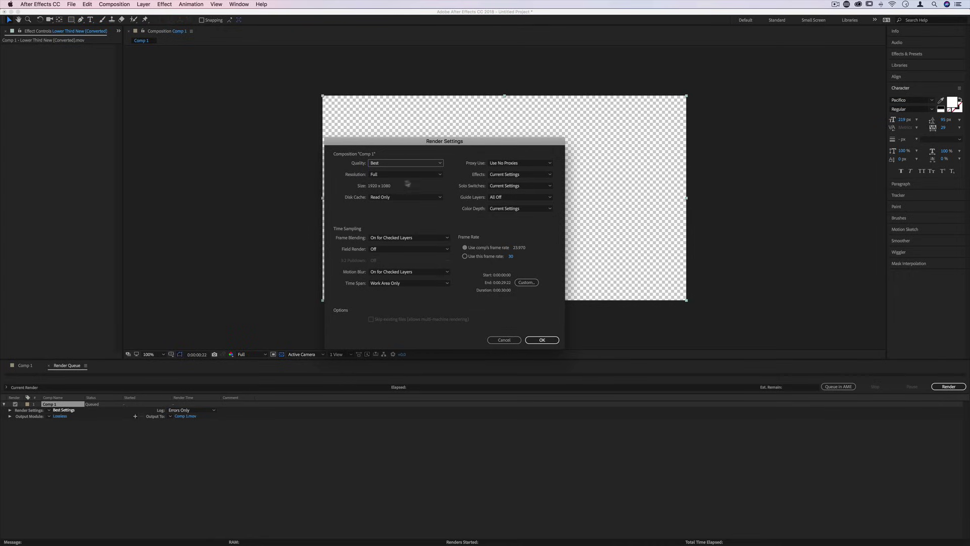
pyautogui.click(409, 166)
# Step: Set the Lossless output module's Channels to RGB + Alpha and start rendering Comp 1
pyautogui.click(500, 341)
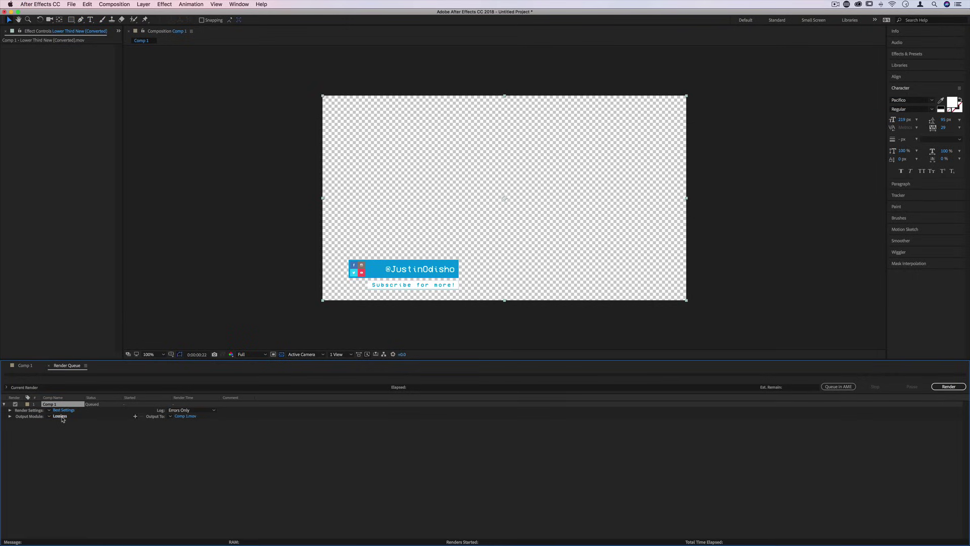
pyautogui.click(59, 417)
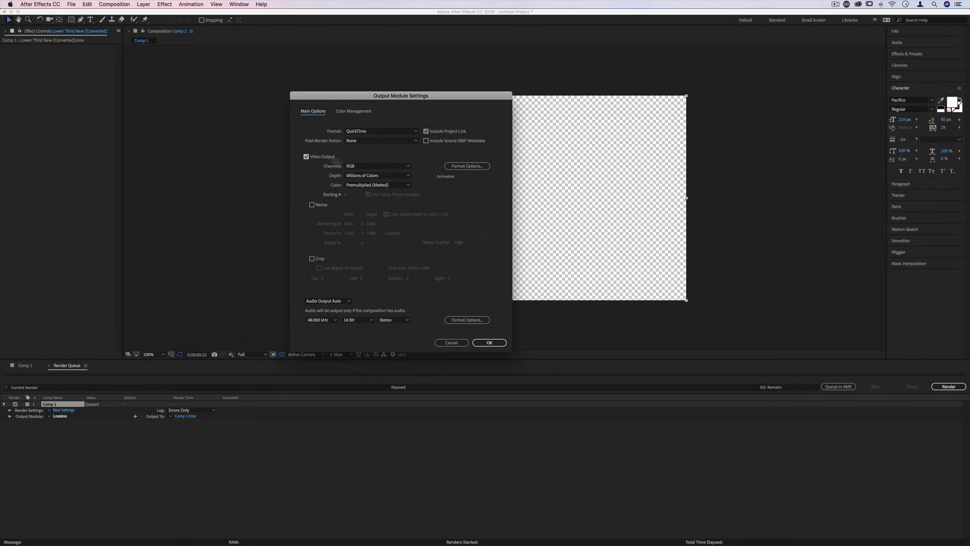
pyautogui.click(374, 166)
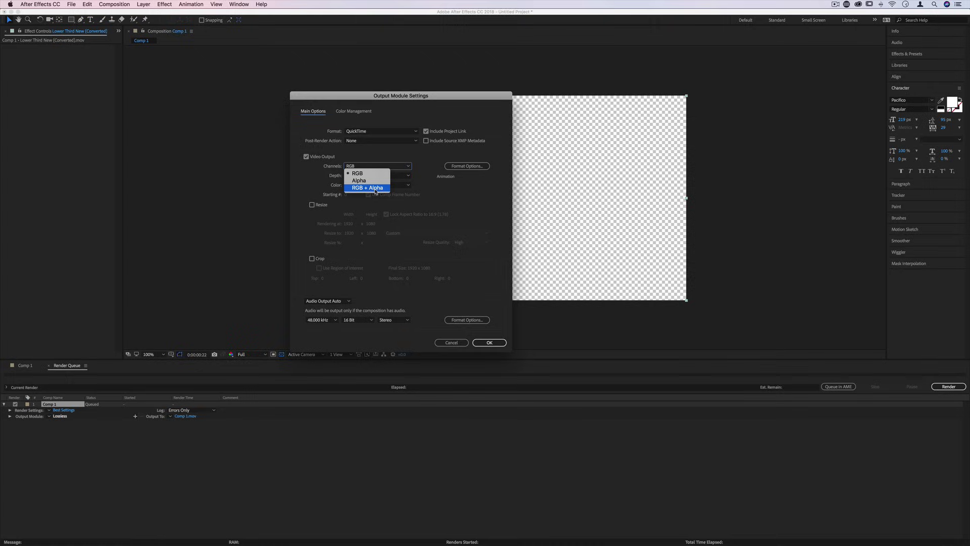
pyautogui.click(375, 188)
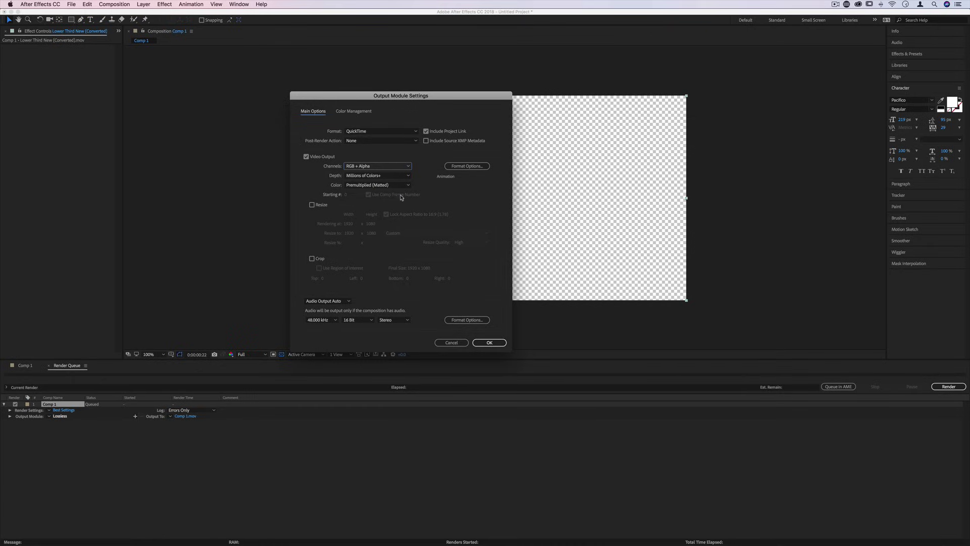
pyautogui.click(490, 343)
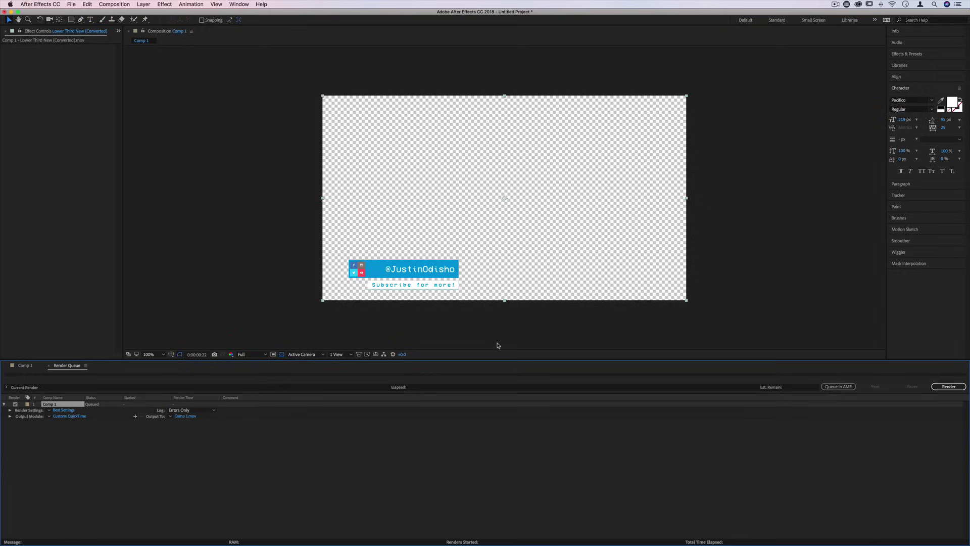
pyautogui.click(949, 387)
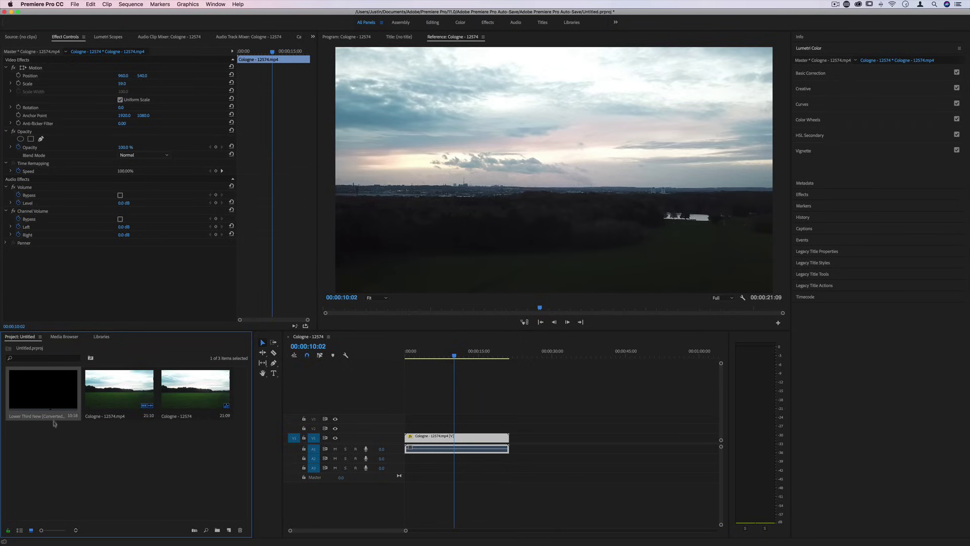
# Step: Place the 'Lower Third New' clip on V2 above the Cologne drone clip and scrub to preview
pyautogui.moveTo(36, 390)
pyautogui.mouseDown()
pyautogui.moveTo(398, 412)
pyautogui.moveTo(397, 427)
pyautogui.mouseUp()
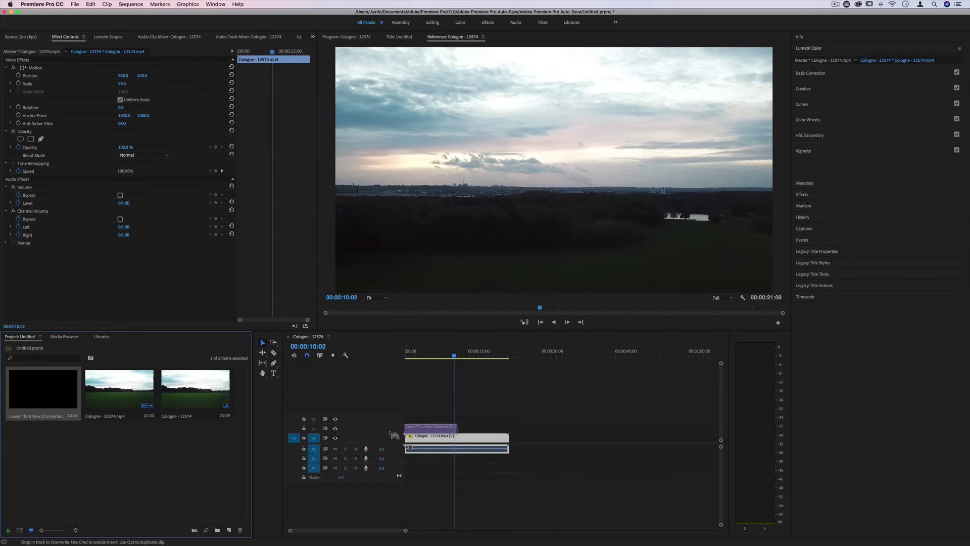
pyautogui.click(429, 357)
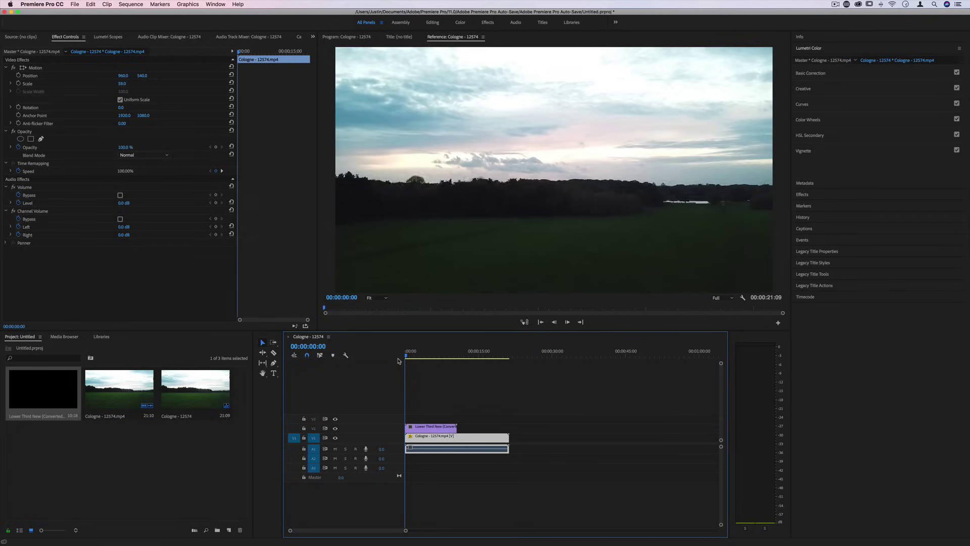
pyautogui.moveTo(429, 357); pyautogui.dragTo(408, 357)
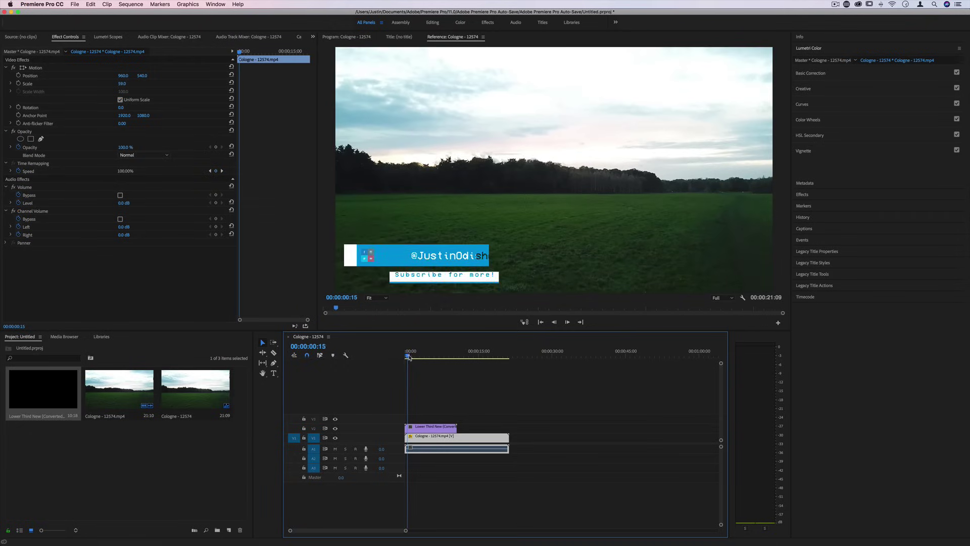
pyautogui.moveTo(408, 357); pyautogui.dragTo(410, 357)
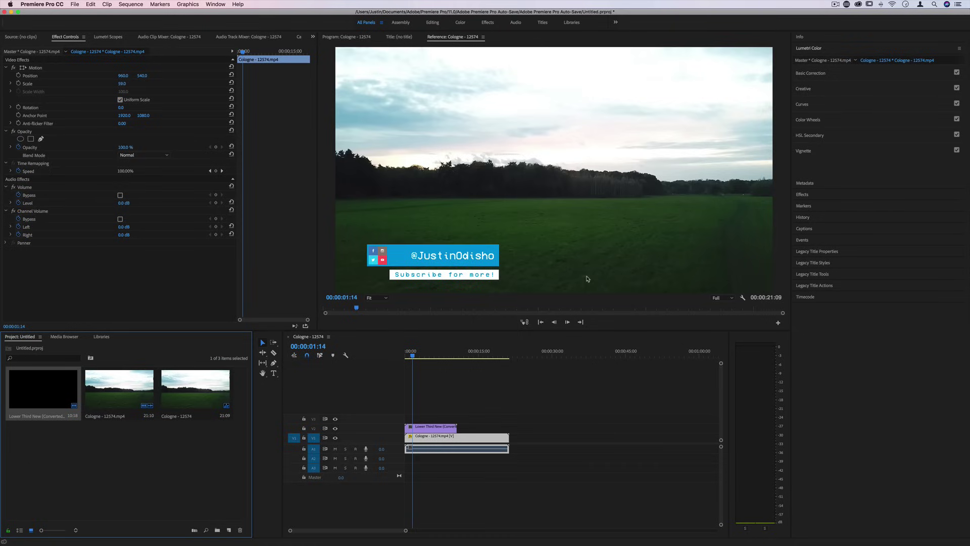
pyautogui.moveTo(457, 540)
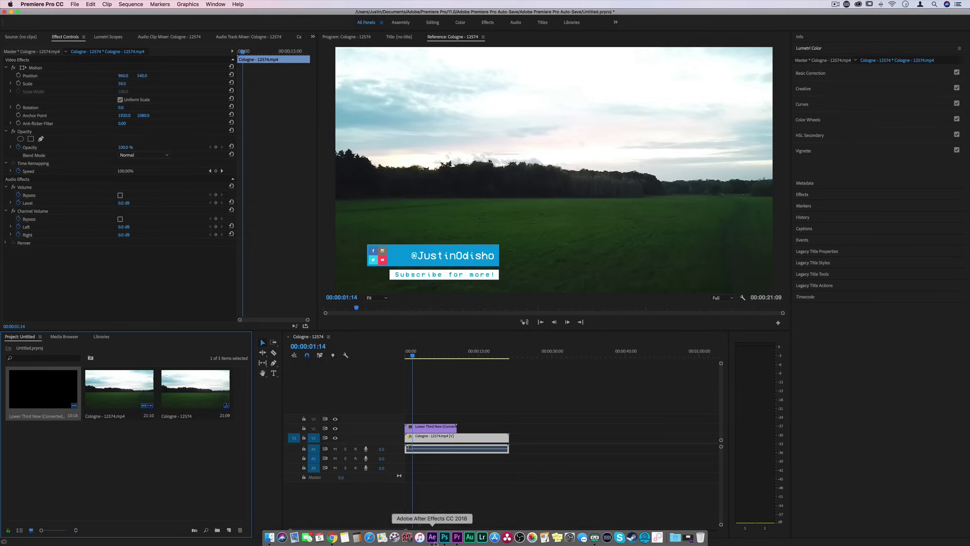
# Step: Switch back to After Effects to see Comp 1's finished render in the Render Queue
pyautogui.click(432, 537)
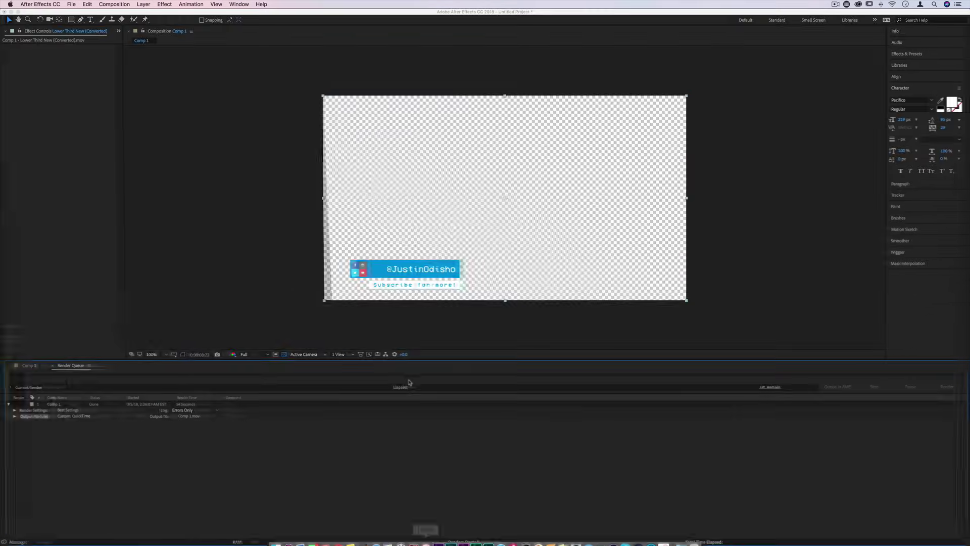